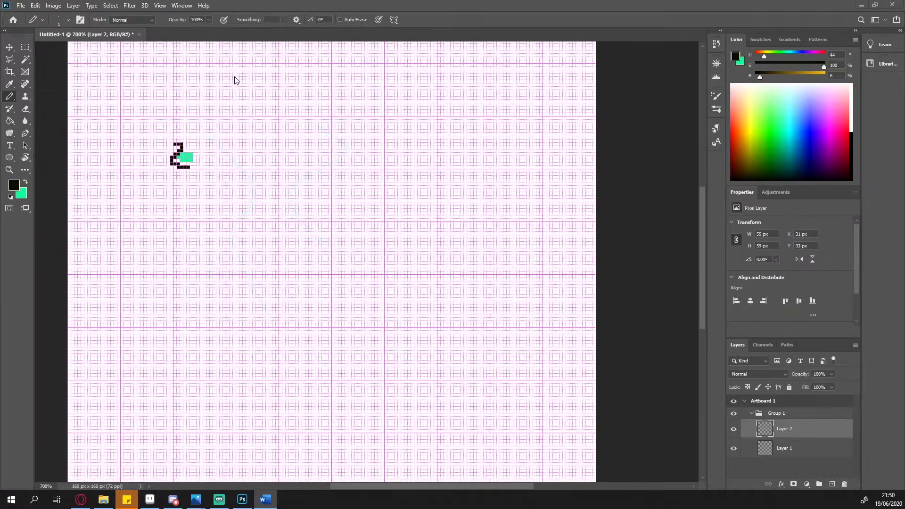
pyautogui.click(67, 20)
pyautogui.click(64, 21)
pyautogui.click(148, 23)
pyautogui.click(149, 22)
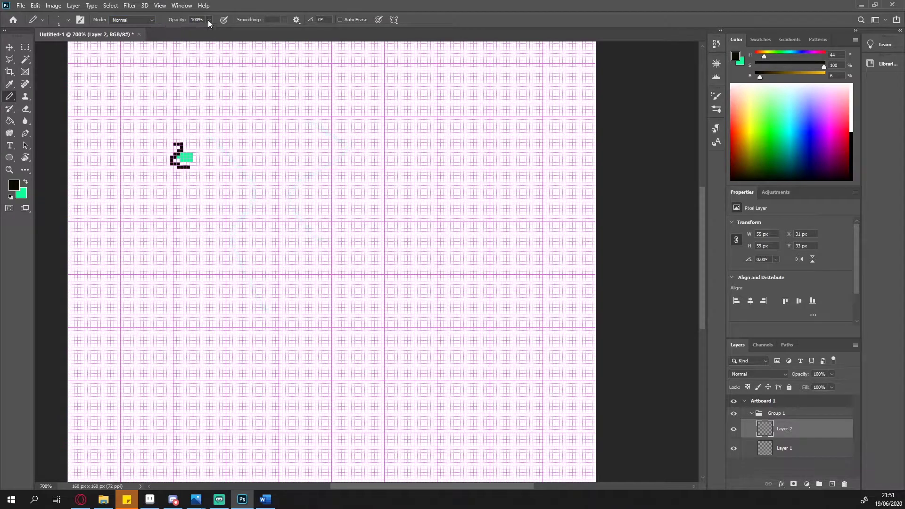
# - Add a vertical paint symmetry axis for the Pencil and scale it to 133.33% so it spans the artboard's height
pyautogui.click(395, 21)
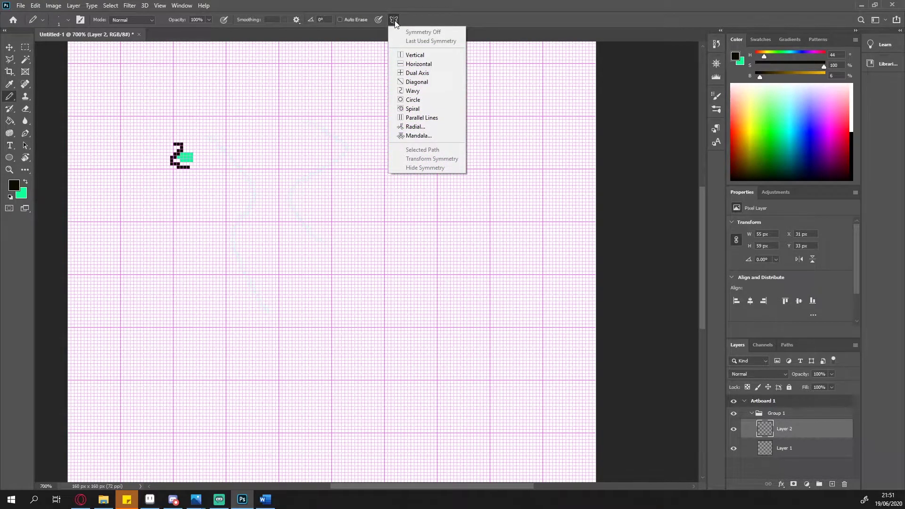
pyautogui.click(415, 55)
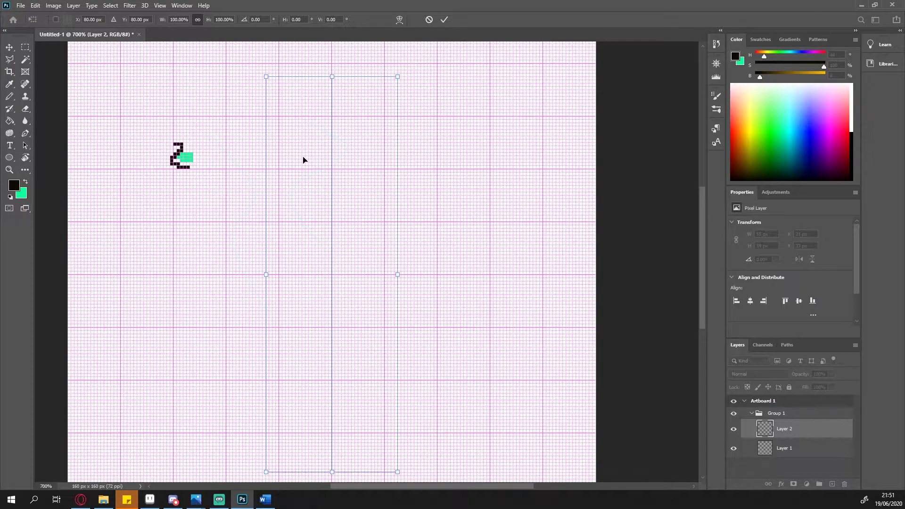
pyautogui.scroll(5, 333, 87)
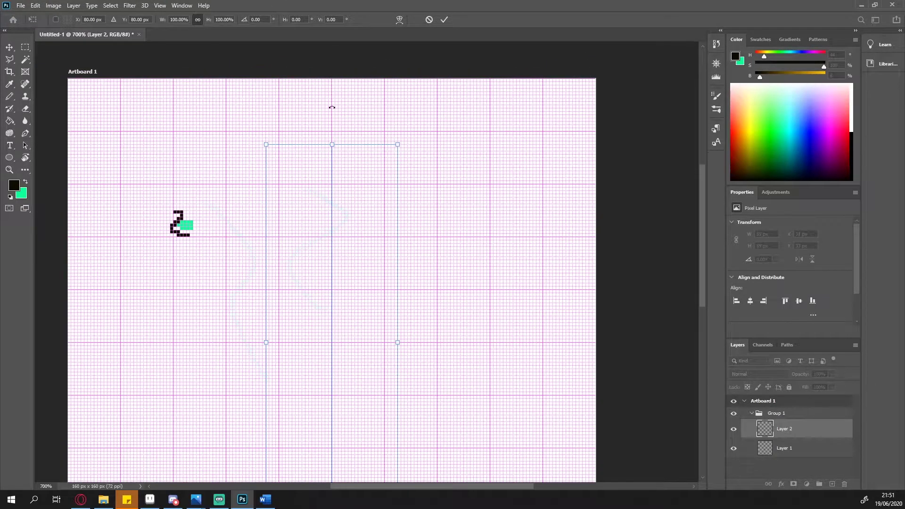
pyautogui.moveTo(333, 137); pyautogui.dragTo(339, 71)
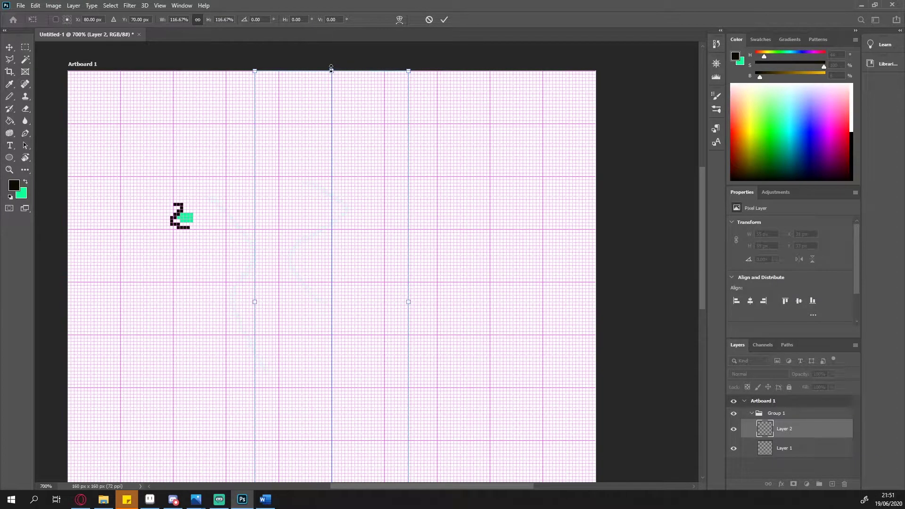
pyautogui.scroll(-4, 324, 249)
# - Move the vertical symmetry axis near the artboard's left edge, set its X position to 8 px and apply the transform
pyautogui.moveTo(333, 243); pyautogui.dragTo(106, 244)
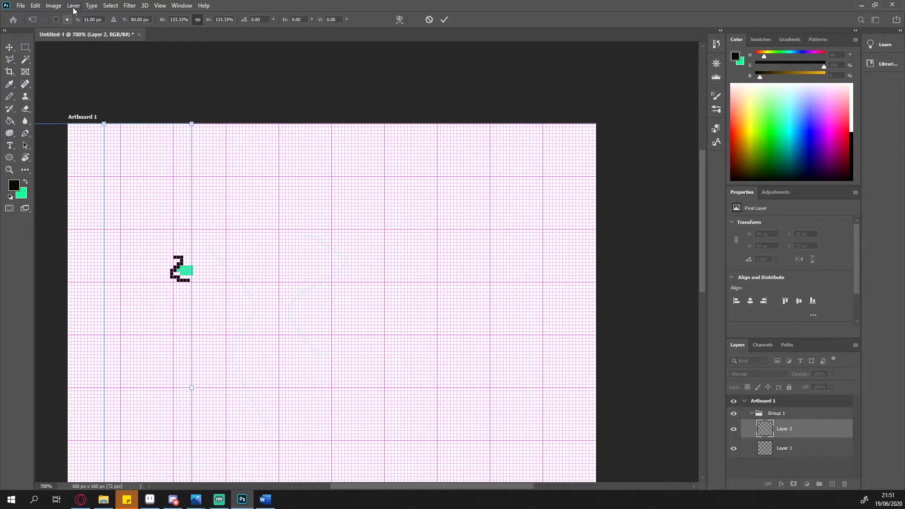
pyautogui.click(97, 18)
pyautogui.write('8')
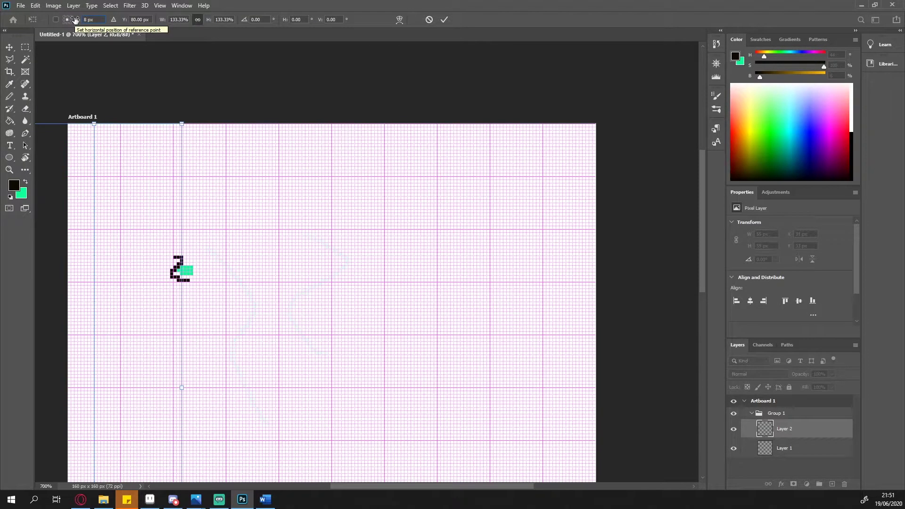
pyautogui.press('Tab')
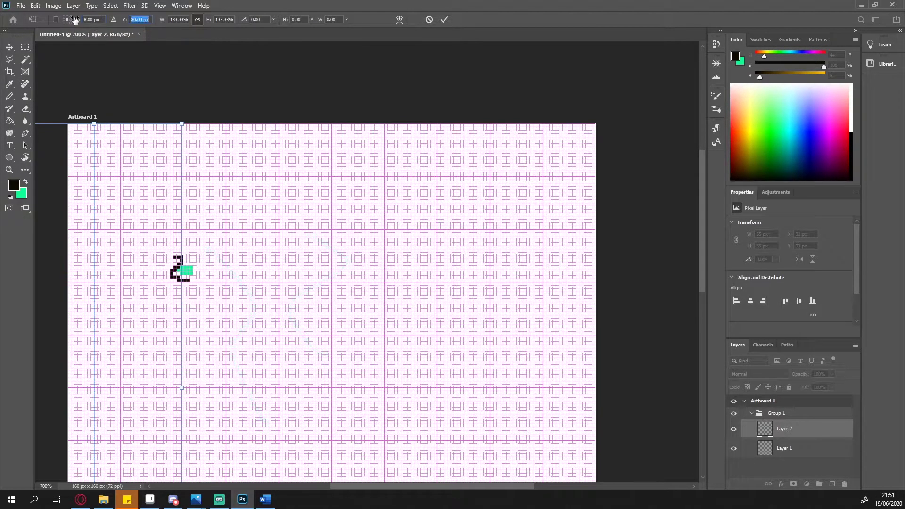
pyautogui.click(443, 21)
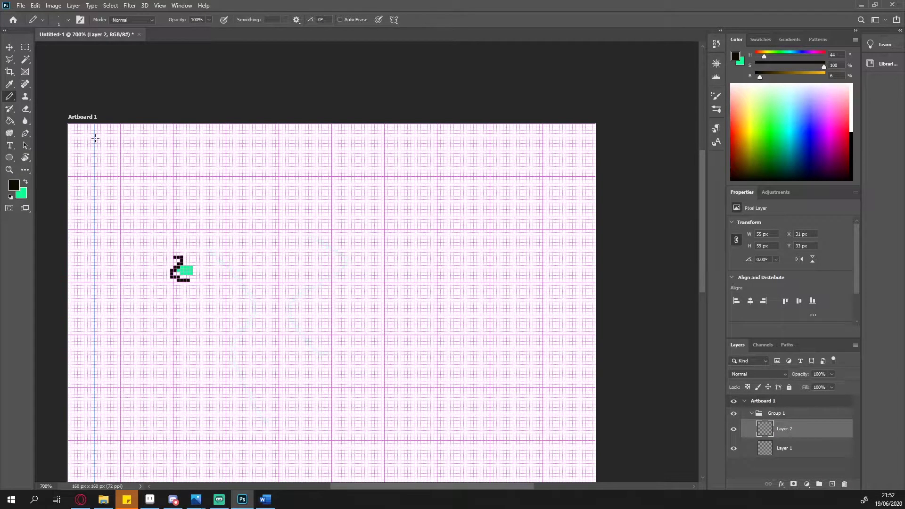
# - Draw a mirrored black outline around the axis, then shift the axis one major grid square right for a second mirrored outline
pyautogui.moveTo(89, 137); pyautogui.dragTo(85, 172)
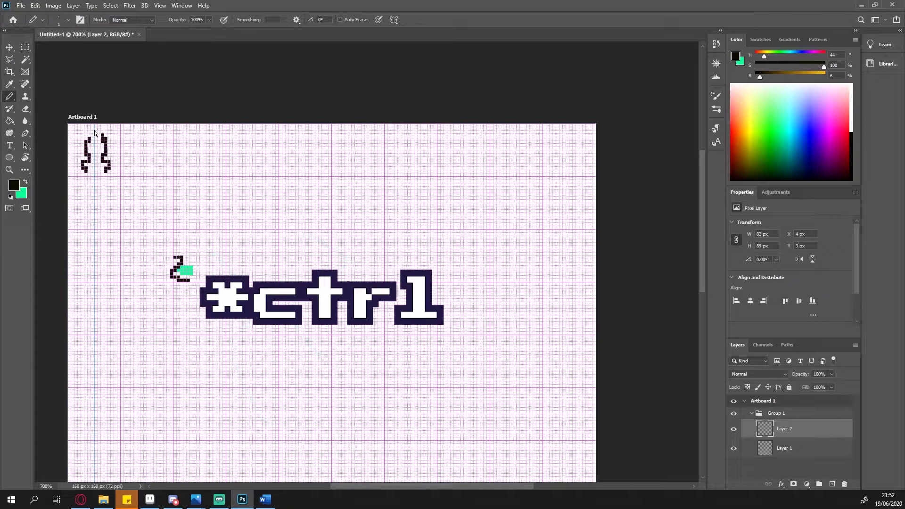
pyautogui.moveTo(97, 135); pyautogui.dragTo(147, 135)
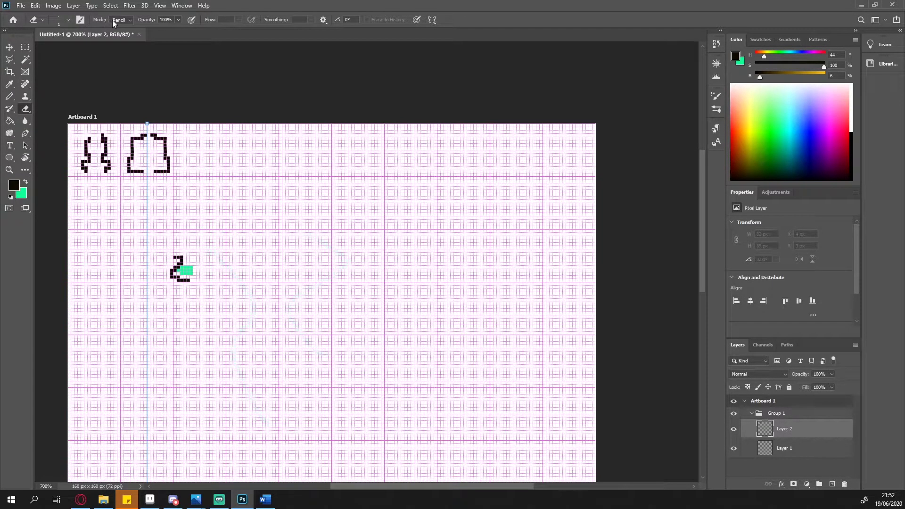
# - Try erasing part of the second mirrored outline with a different eraser mode, then undo the stroke
pyautogui.click(131, 21)
pyautogui.click(121, 28)
pyautogui.moveTo(132, 157); pyautogui.dragTo(135, 150)
pyautogui.hotkey('ctrl', 'z')
# - Set the eraser to Pencil mode and erase parts of the second outline's sides and base on both sides of the axis
pyautogui.click(120, 19)
pyautogui.click(127, 36)
pyautogui.moveTo(124, 164); pyautogui.dragTo(140, 171)
# - Review the paint symmetry options and draw a closed, mirrored black oval below the second outline with the Pencil tool
pyautogui.click(432, 20)
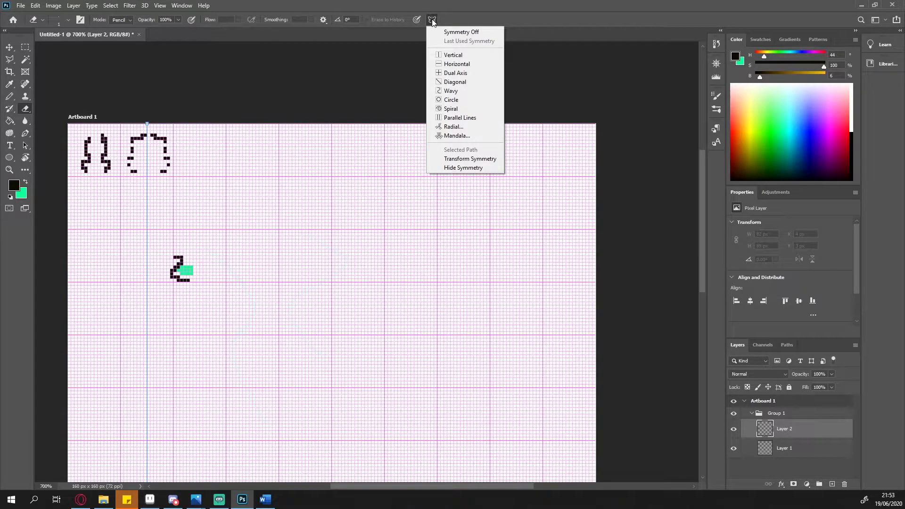
pyautogui.click(10, 96)
pyautogui.click(9, 96)
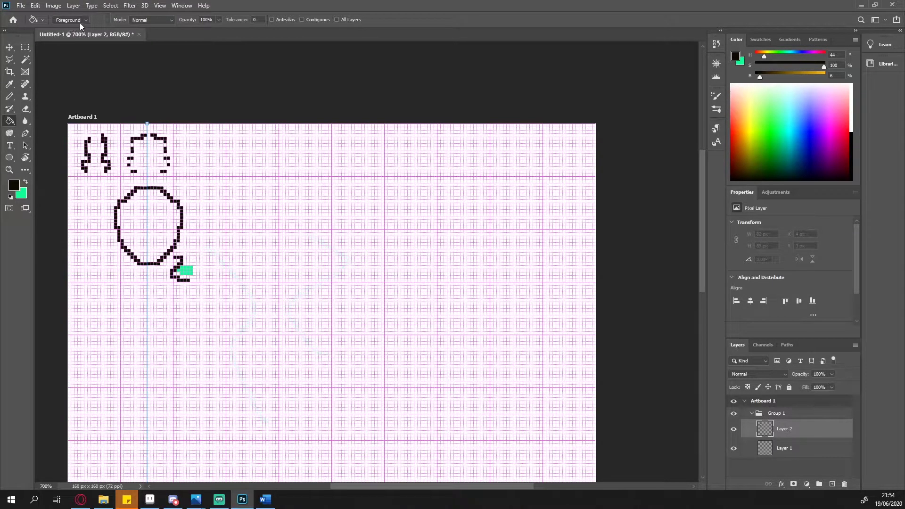
# - Leave the black swatch unchanged, make green the foreground color and fill the oval's interior with Anti-alias and Contiguous on
pyautogui.click(15, 191)
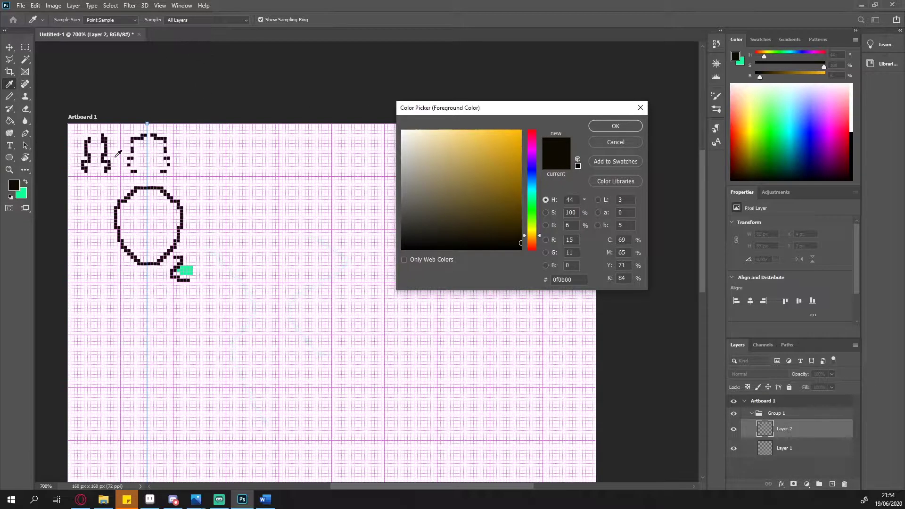
pyautogui.click(624, 124)
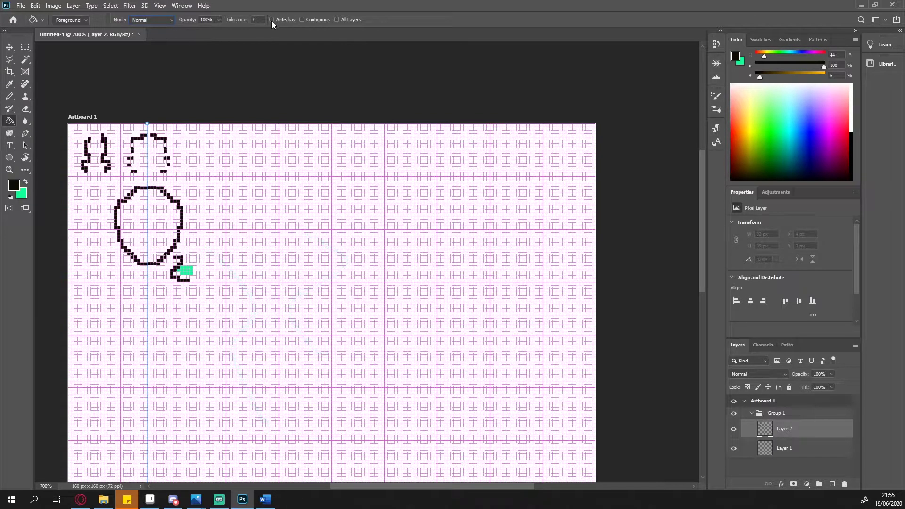
pyautogui.click(140, 217)
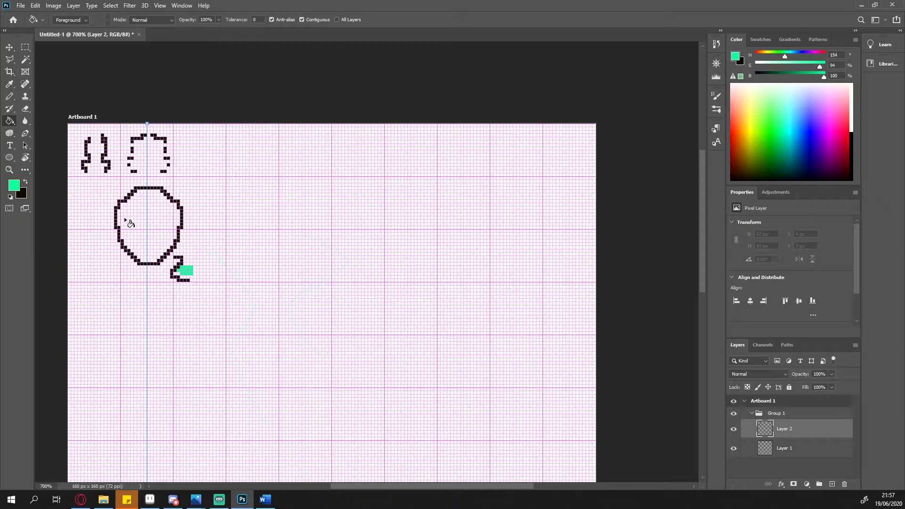
pyautogui.click(125, 220)
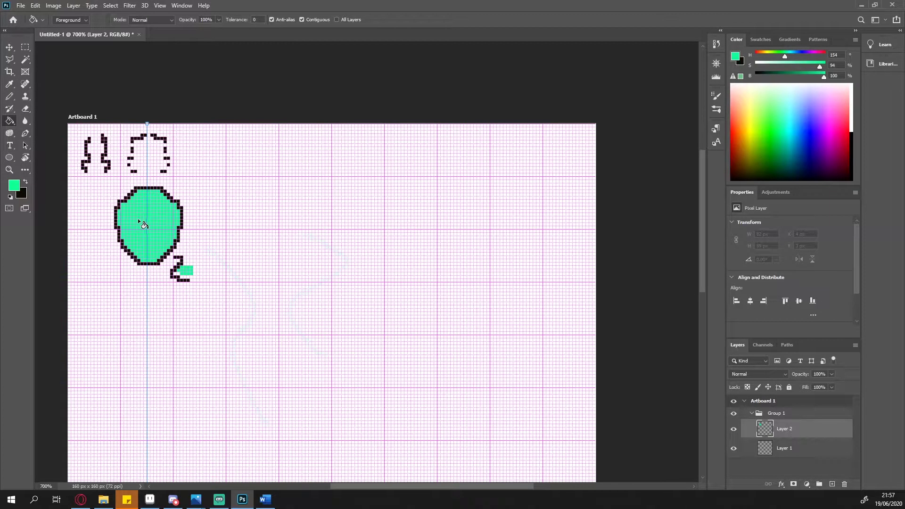
# - Fill the oval's interior with green three more times using the anti-aliased Paint Bucket
pyautogui.click(138, 220)
pyautogui.click(138, 220)
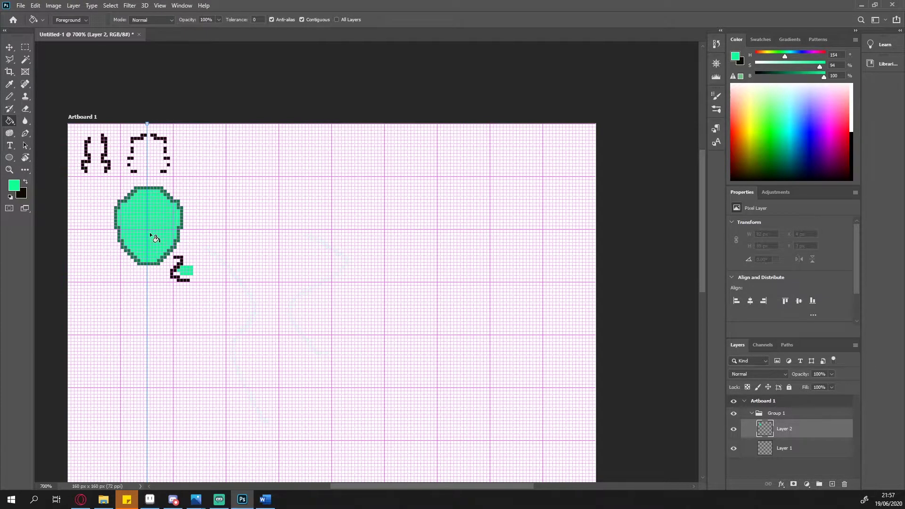
pyautogui.click(138, 220)
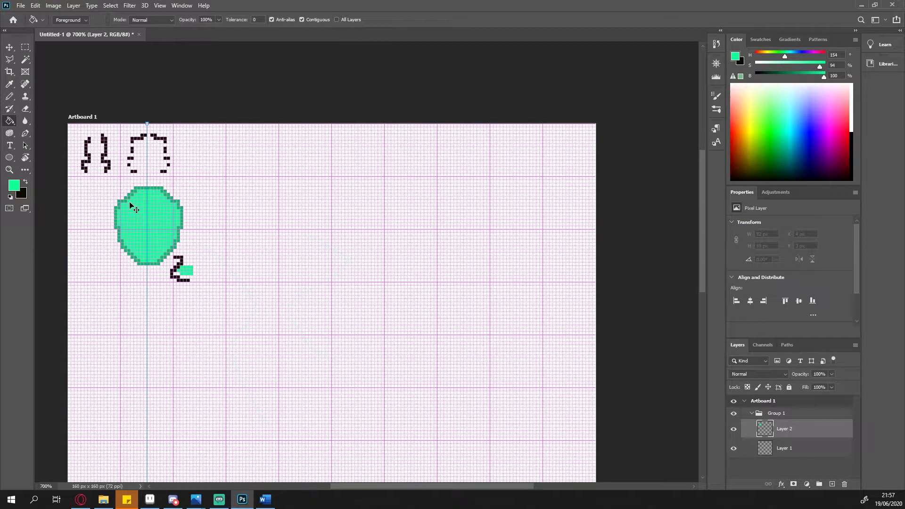
# - Undo all the anti-aliased green fills in the oval
pyautogui.hotkey('ctrl', 'z')
pyautogui.hotkey('ctrl', 'z')
pyautogui.hotkey('ctrl', 'z')
pyautogui.hotkey('ctrl', 'z')
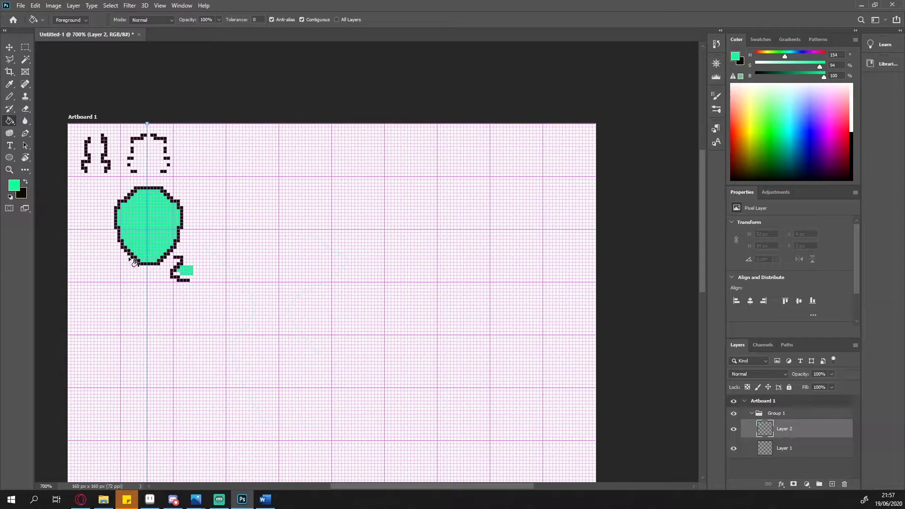
pyautogui.hotkey('ctrl', 'z')
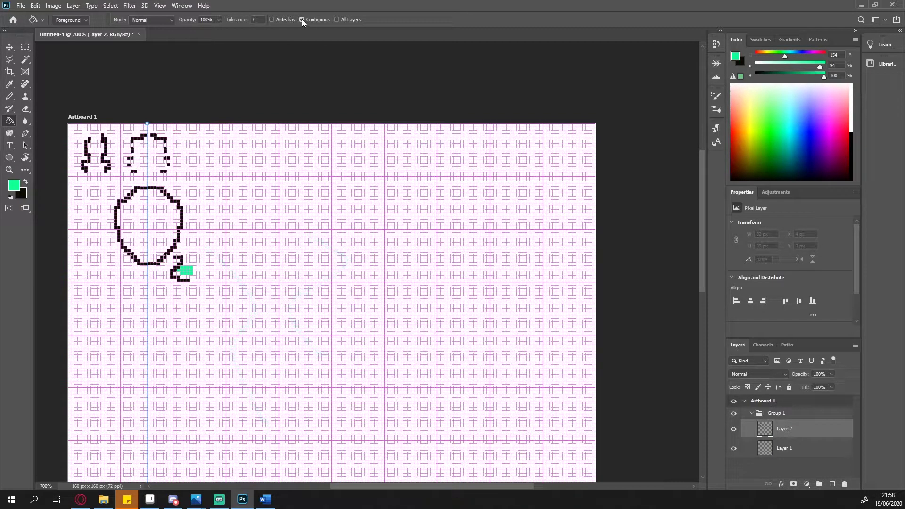
# - With Anti-alias off and Contiguous on, test green fills on the oval's interior and its outline, undoing each one
pyautogui.click(130, 232)
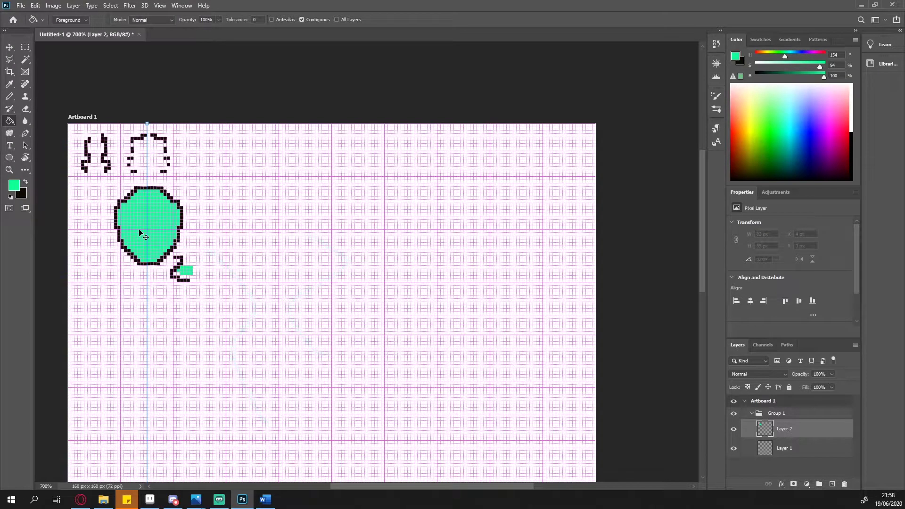
pyautogui.hotkey('ctrl', 'z')
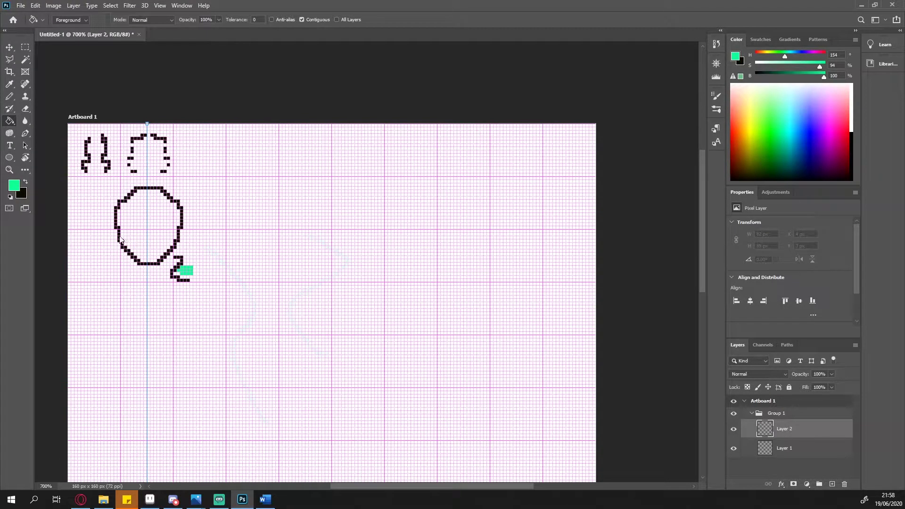
pyautogui.click(123, 240)
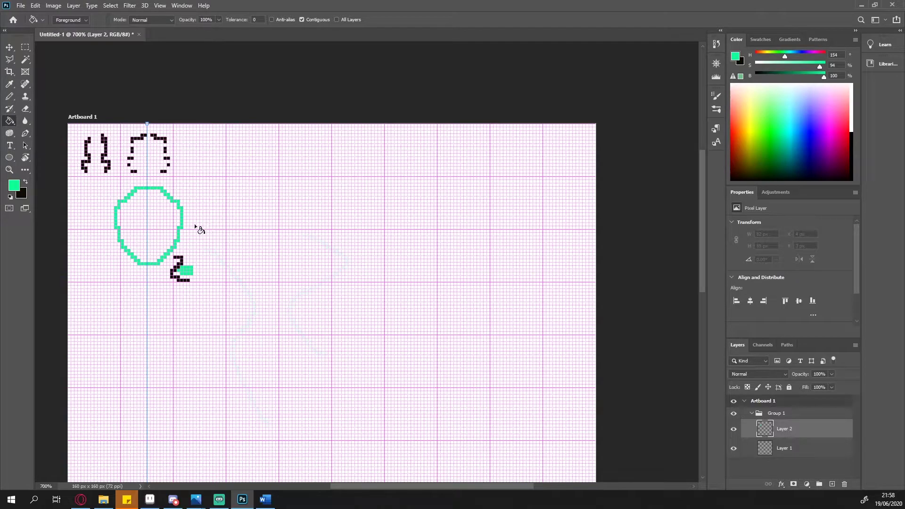
pyautogui.hotkey('ctrl', 'z')
# - Disable Contiguous and try recoloring all the black outlines green with one fill, then undo it
pyautogui.click(301, 19)
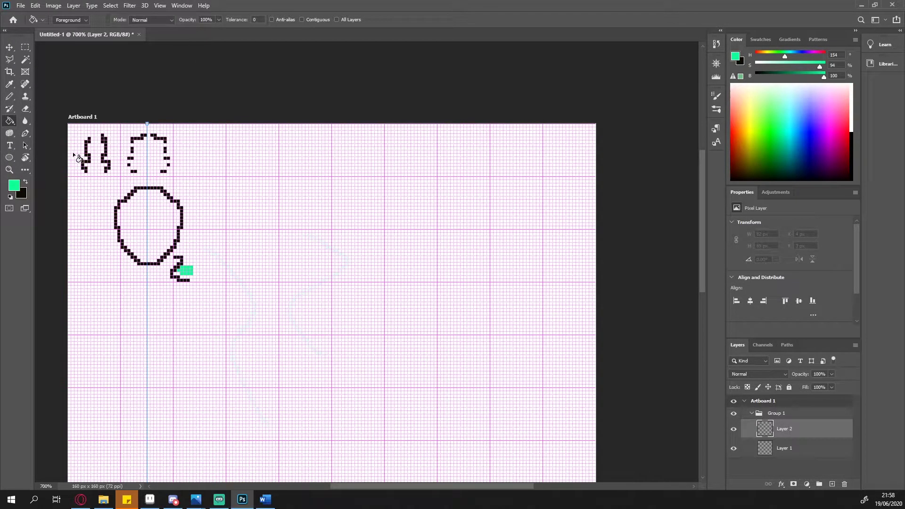
pyautogui.click(182, 222)
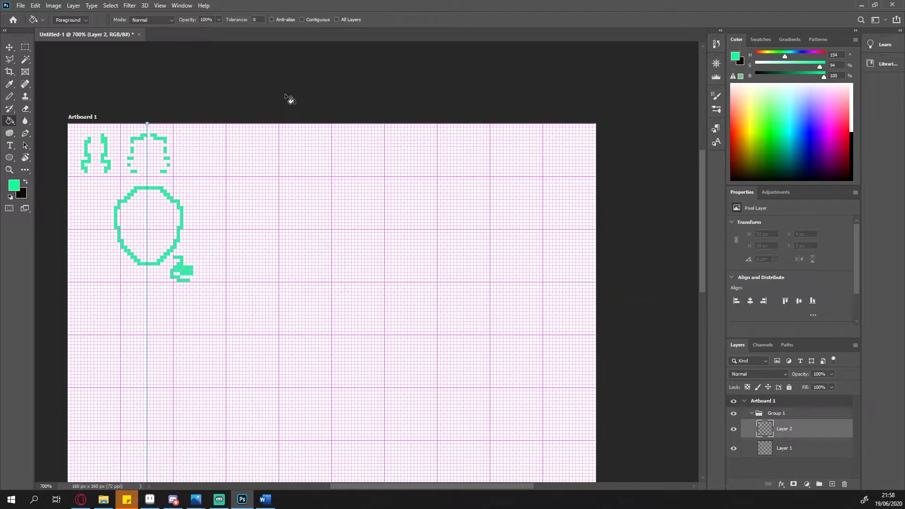
pyautogui.hotkey('ctrl', 'z')
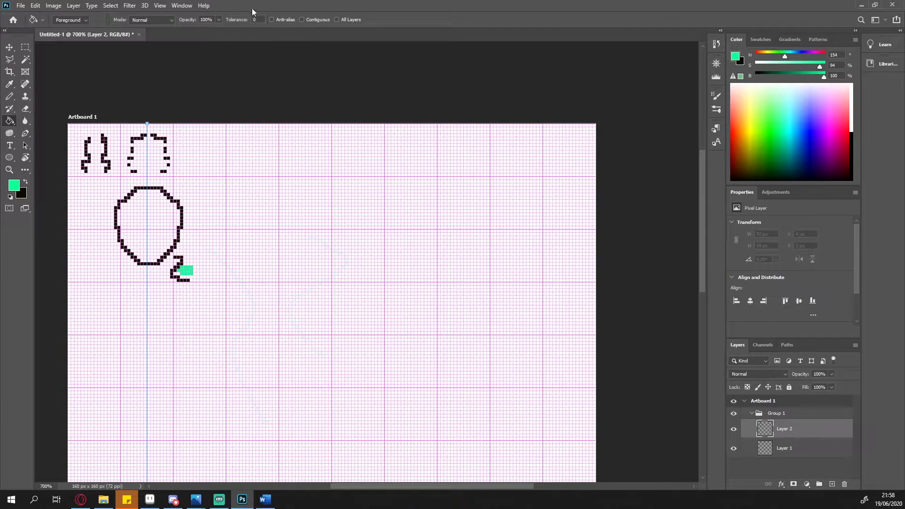
# - Set the foreground color to 83% gray with the grayscale slider and draw mirrored stepped outlines on both sides of the oval
pyautogui.click(257, 20)
pyautogui.press('x')
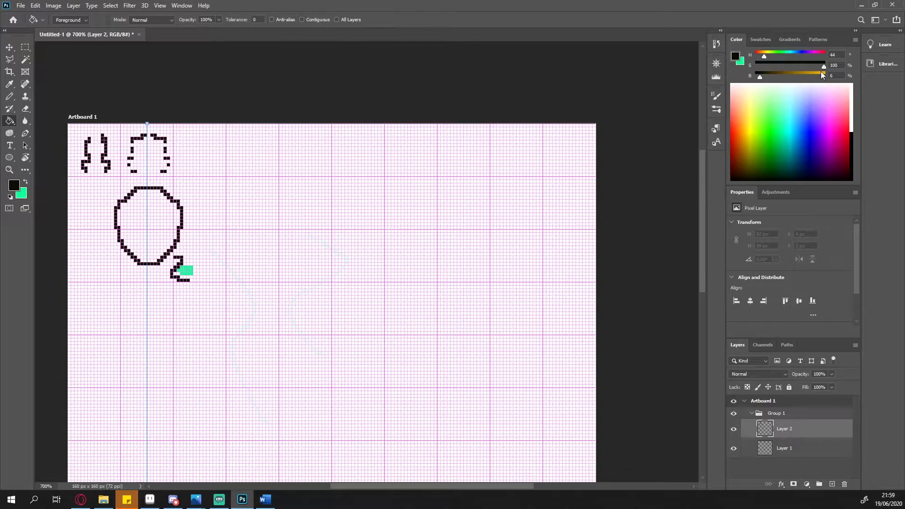
pyautogui.click(855, 39)
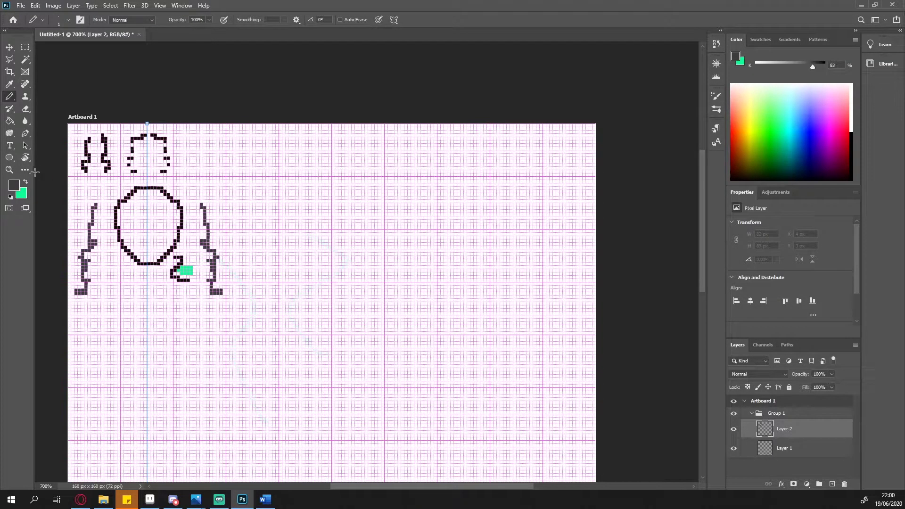
# - Sample the green patch beside the oval and try filling the oval's outline at tolerance 100, then undo the fill
pyautogui.press('g')
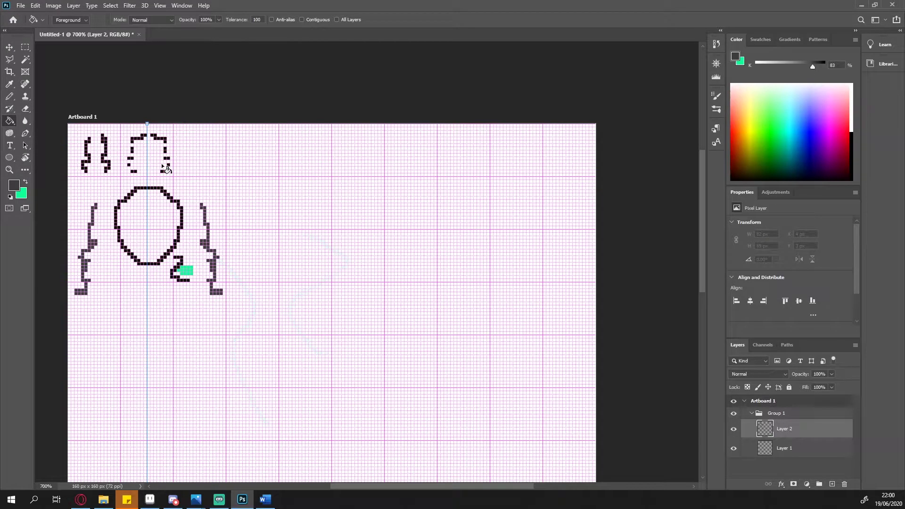
pyautogui.keyDown('alt'); pyautogui.click(187, 271); pyautogui.keyUp('alt')
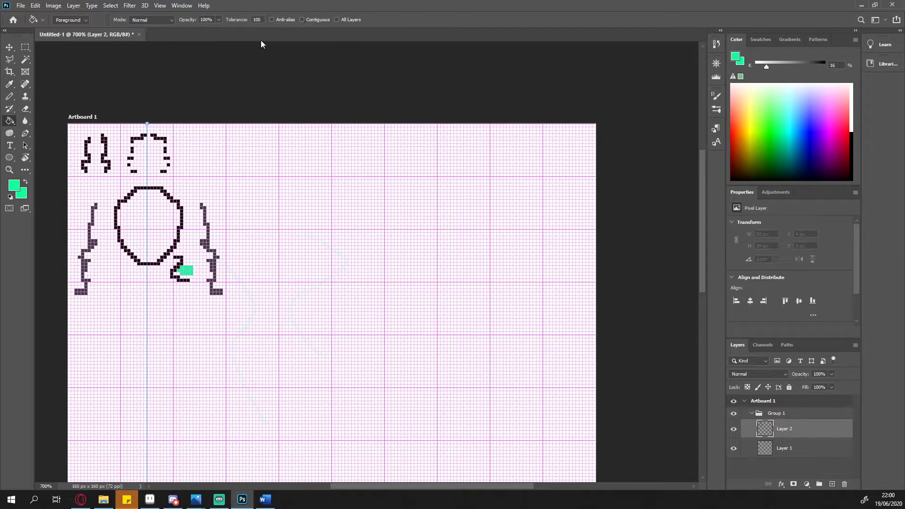
pyautogui.click(182, 215)
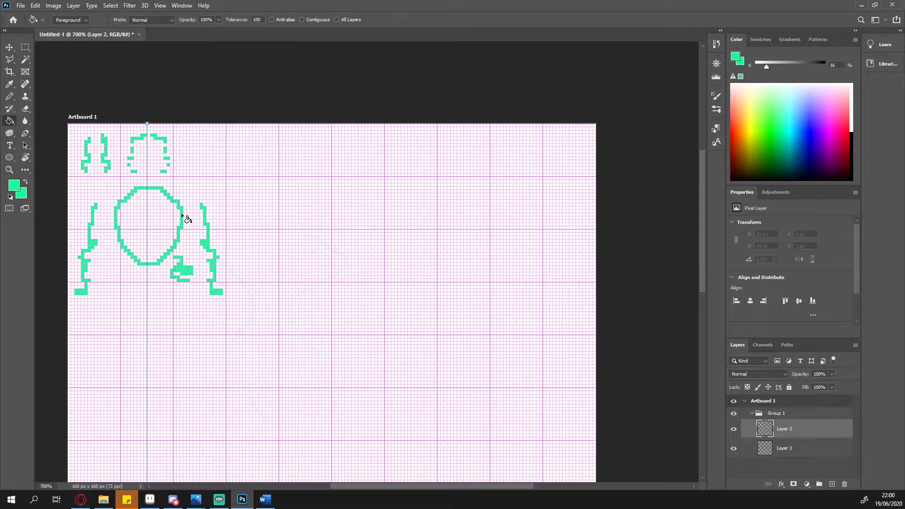
pyautogui.hotkey('ctrl', 'z')
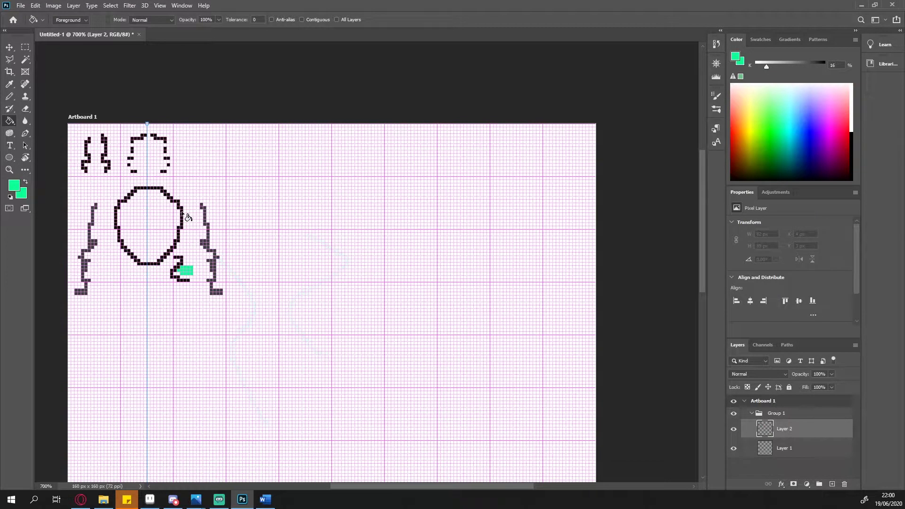
# - Recolor the black outlines green at fill tolerance 0, then make a rectangular selection around the oval
pyautogui.click(183, 214)
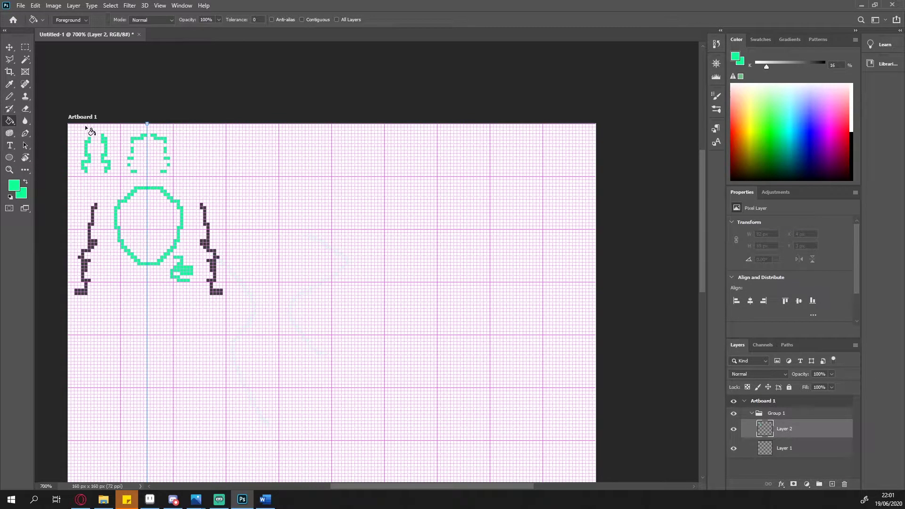
pyautogui.click(25, 59)
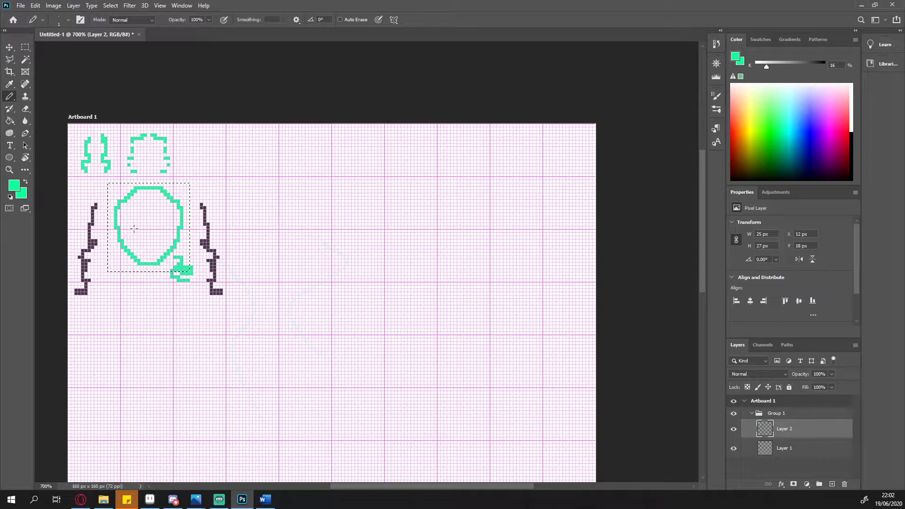
# - Try enlarging the selected oval to about 229% with Bilinear interpolation, then undo the transform
pyautogui.hotkey('ctrl', 't')
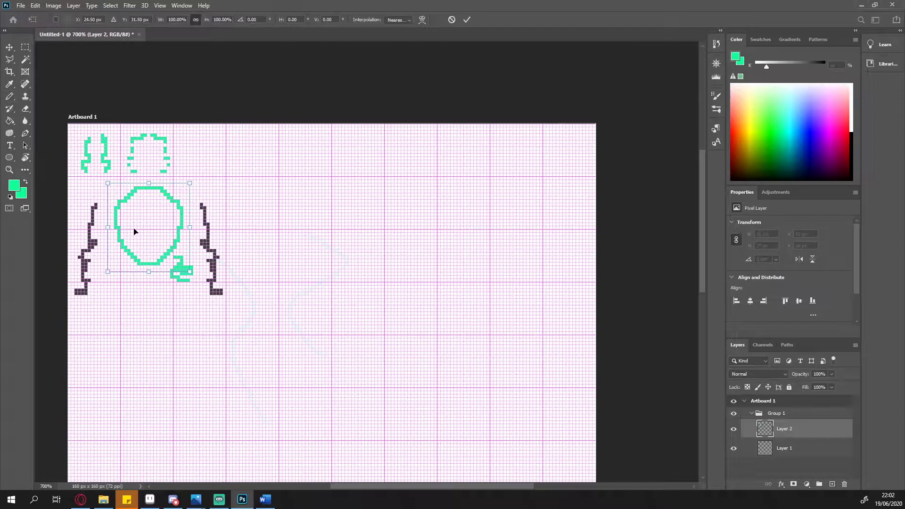
pyautogui.moveTo(190, 271); pyautogui.dragTo(303, 378)
pyautogui.click(398, 20)
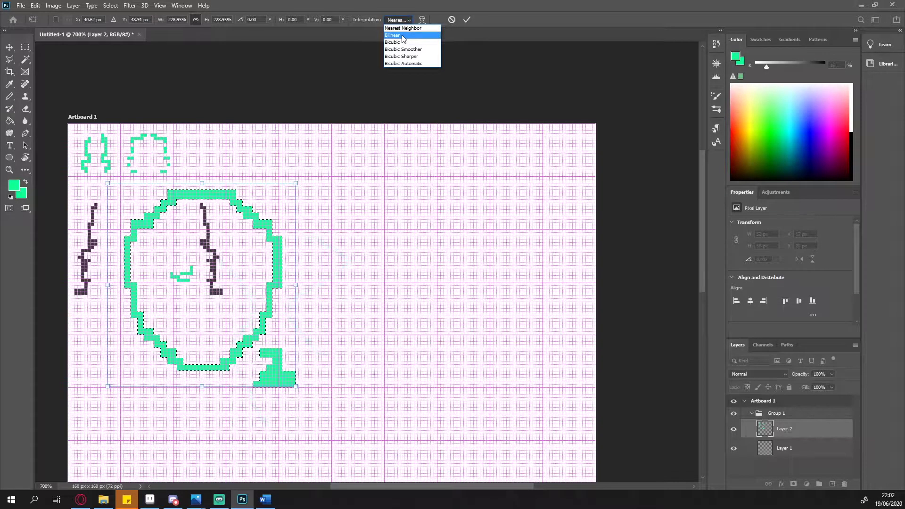
pyautogui.click(403, 37)
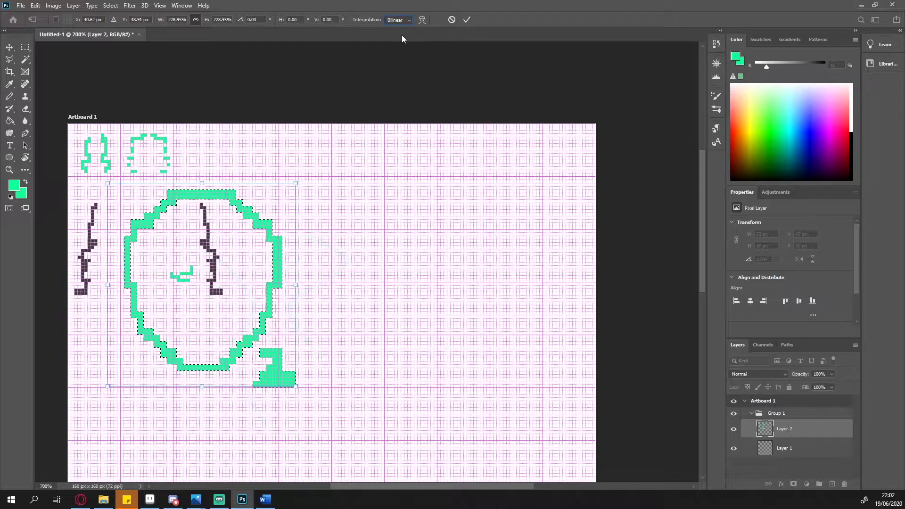
pyautogui.click(468, 19)
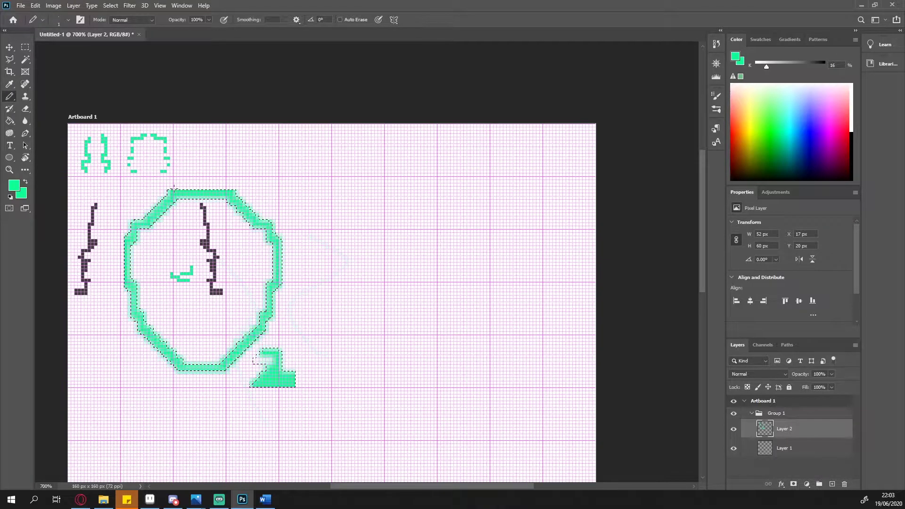
pyautogui.hotkey('ctrl', 'z')
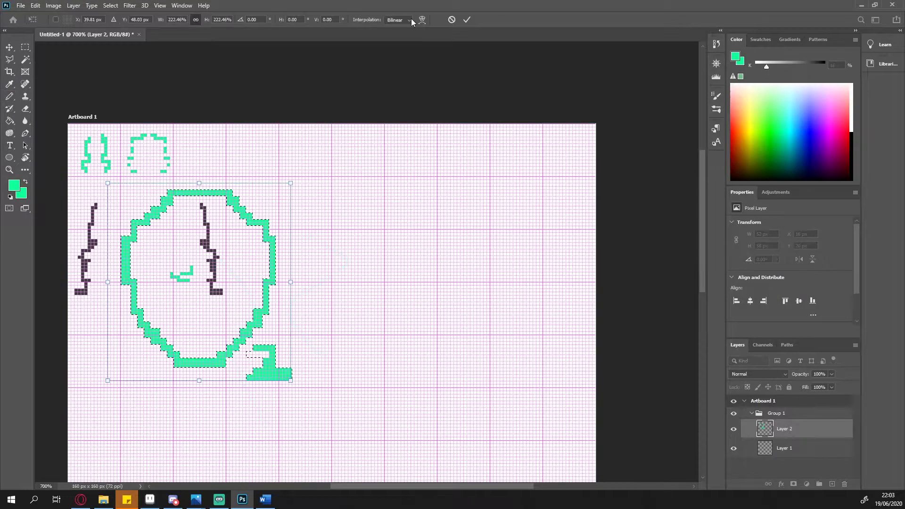
# - Scale the selected oval to about 222% with Nearest Neighbor interpolation, deselect it and inspect its pixel edges up close
pyautogui.click(409, 21)
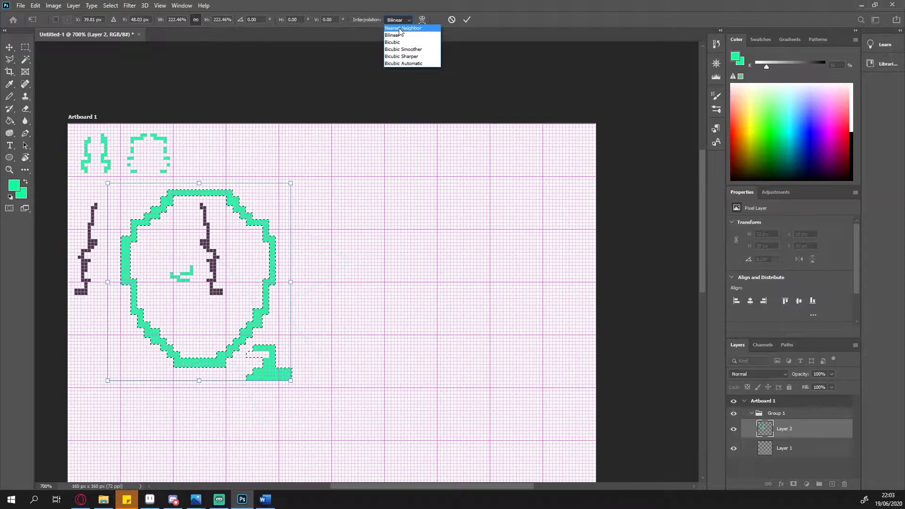
pyautogui.click(400, 27)
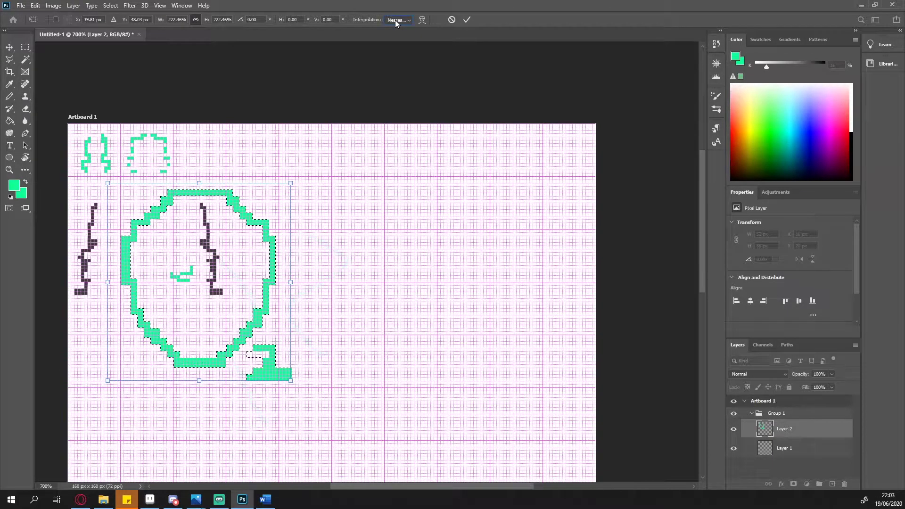
pyautogui.click(465, 20)
pyautogui.hotkey('ctrl', 'd')
pyautogui.scroll(3, 258, 229)
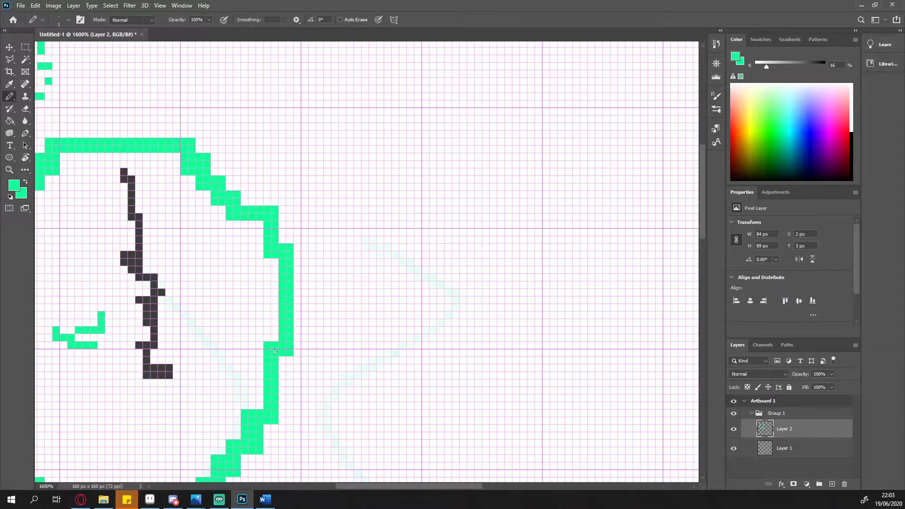
pyautogui.scroll(-3, 417, 144)
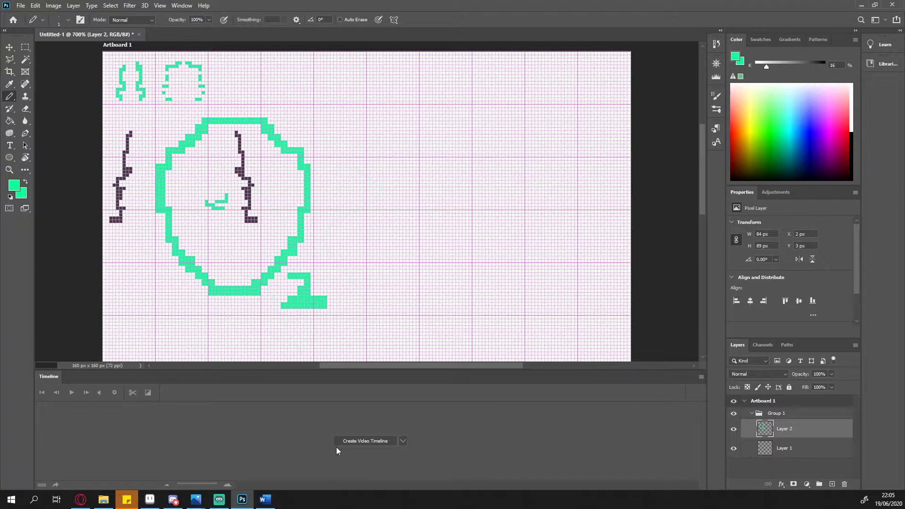
# - Set up a frame animation timeline for the artboard and add two more frames after the first
pyautogui.click(393, 442)
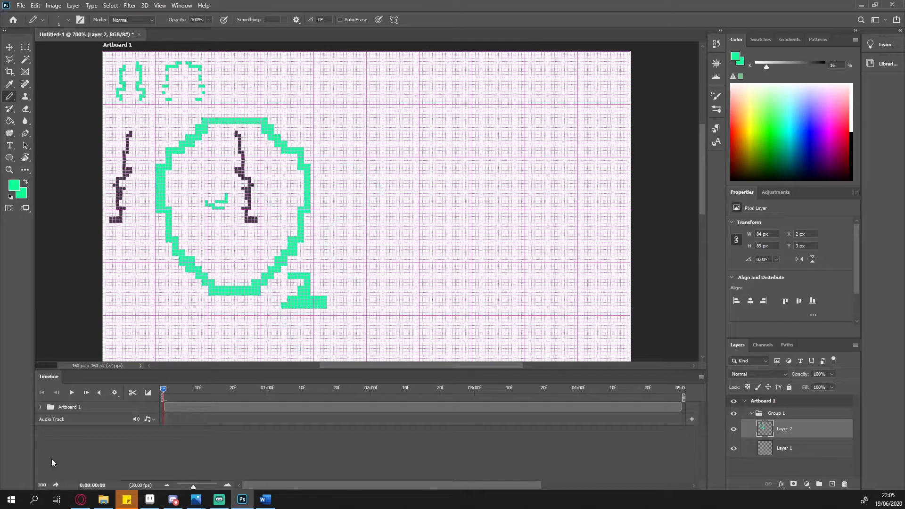
pyautogui.click(41, 488)
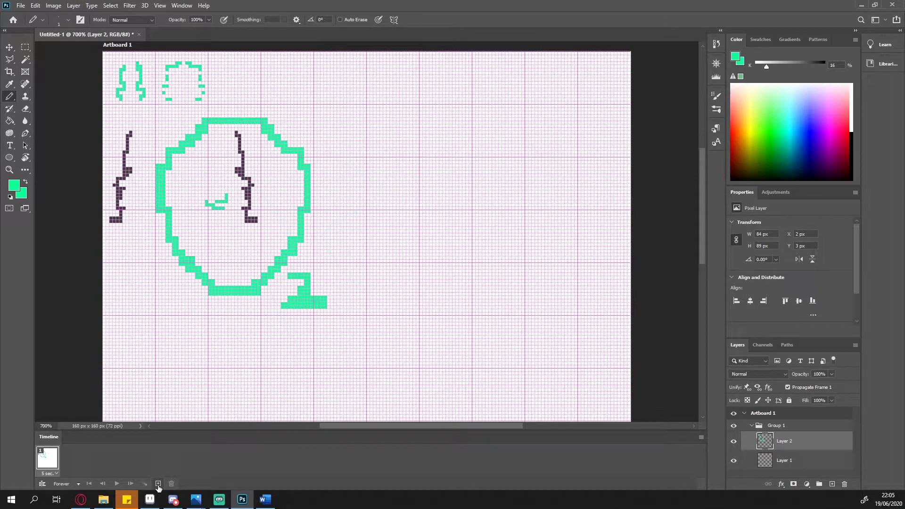
pyautogui.click(52, 473)
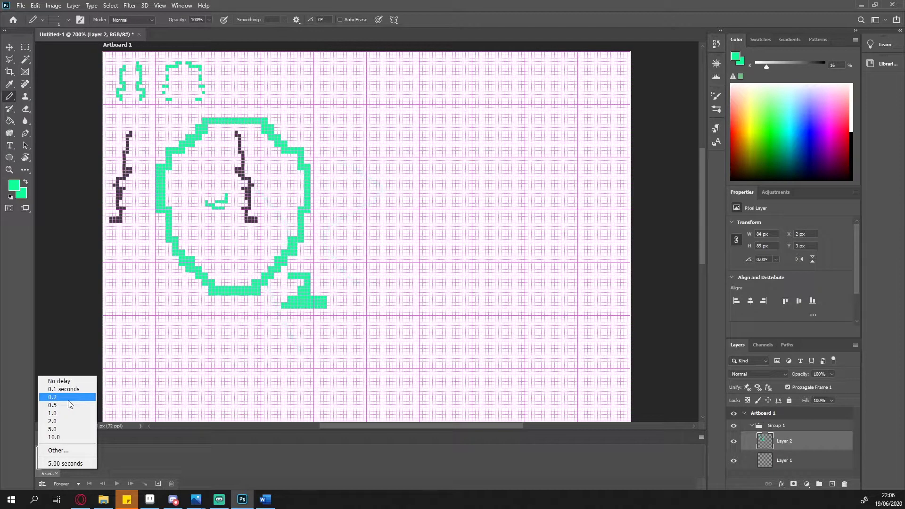
pyautogui.click(160, 486)
pyautogui.click(158, 484)
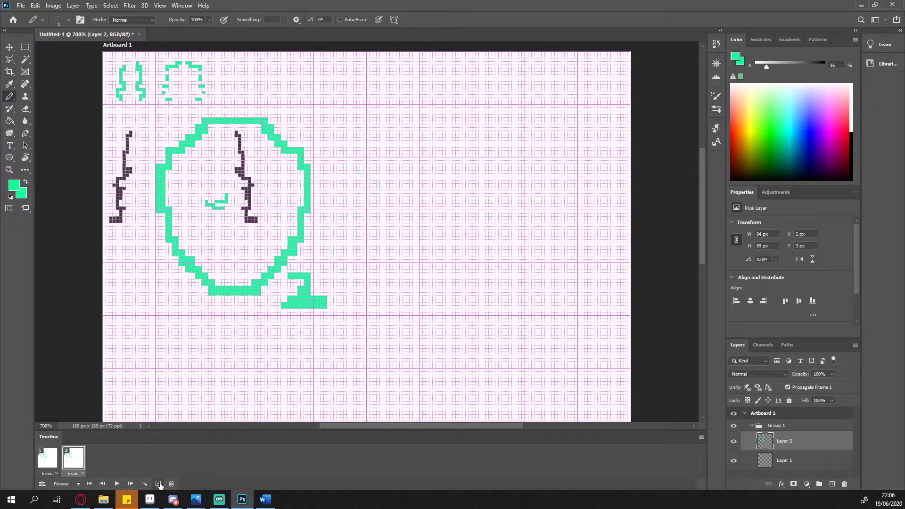
pyautogui.click(158, 485)
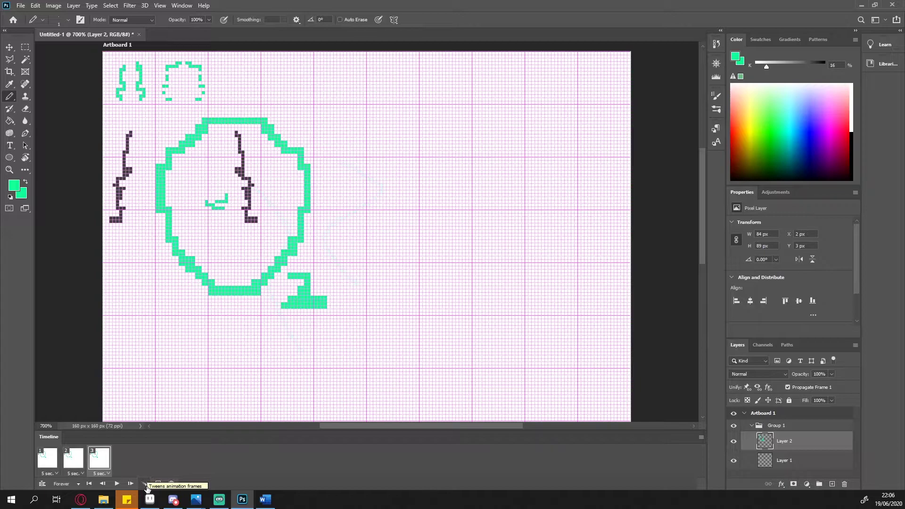
# - Look at the Tween settings and the animation's looping options without changing them
pyautogui.click(146, 488)
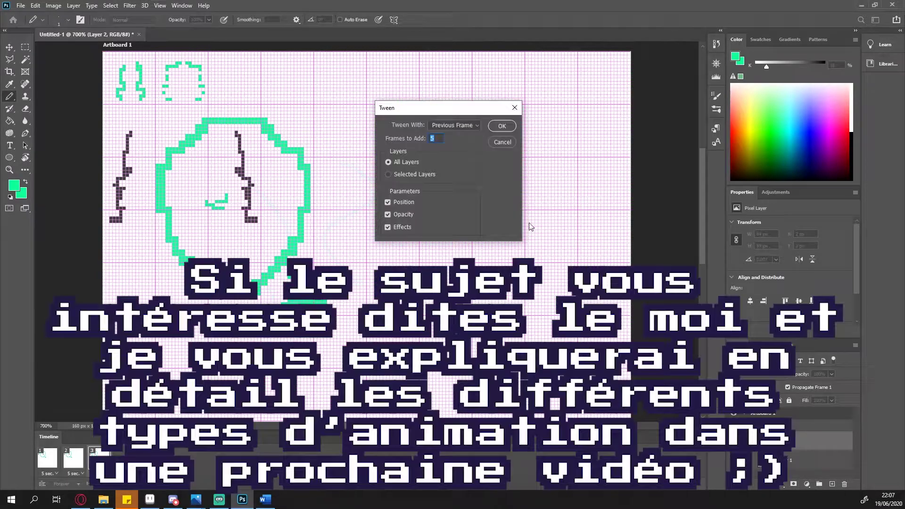
pyautogui.click(504, 142)
pyautogui.click(71, 484)
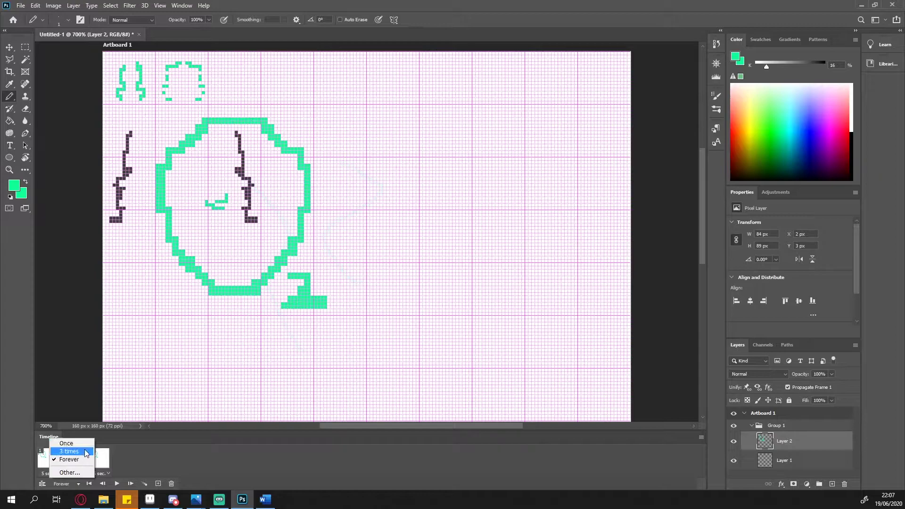
pyautogui.click(137, 458)
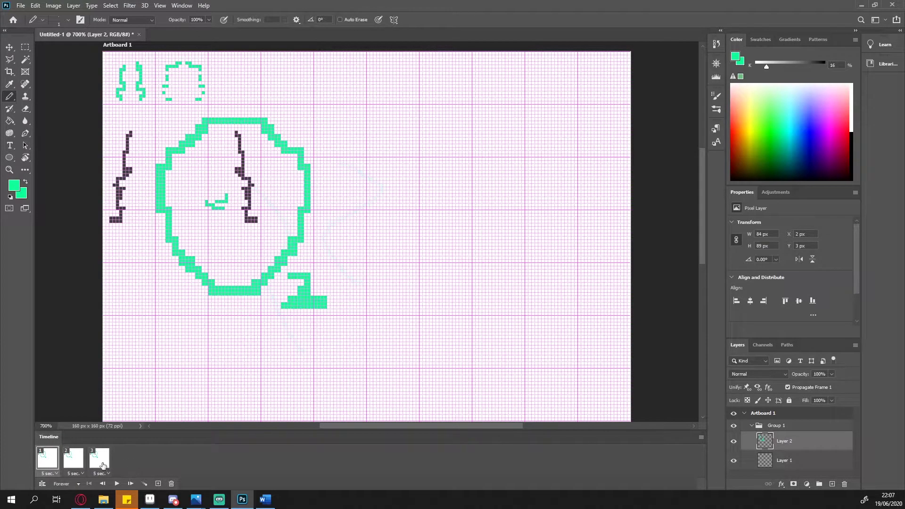
# - In frame 2, move the Layer 2 artwork to about X 59 px, Y 11 px, and compare frames 1 and 2
pyautogui.click(76, 463)
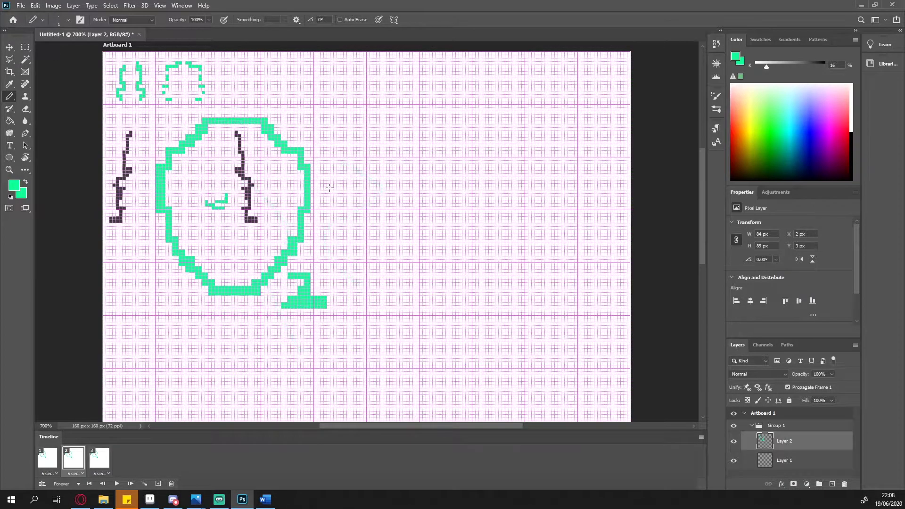
pyautogui.press('v')
pyautogui.moveTo(240, 290); pyautogui.dragTo(427, 316)
pyautogui.click(47, 458)
pyautogui.click(73, 457)
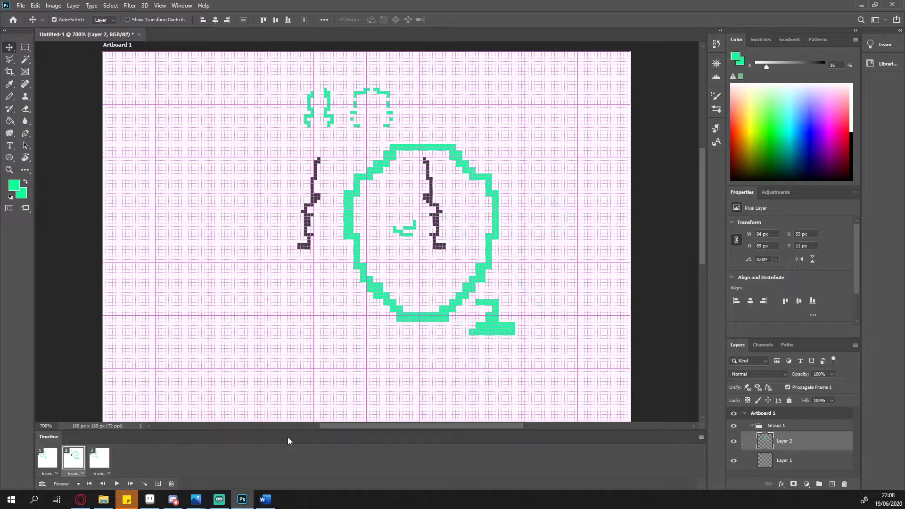